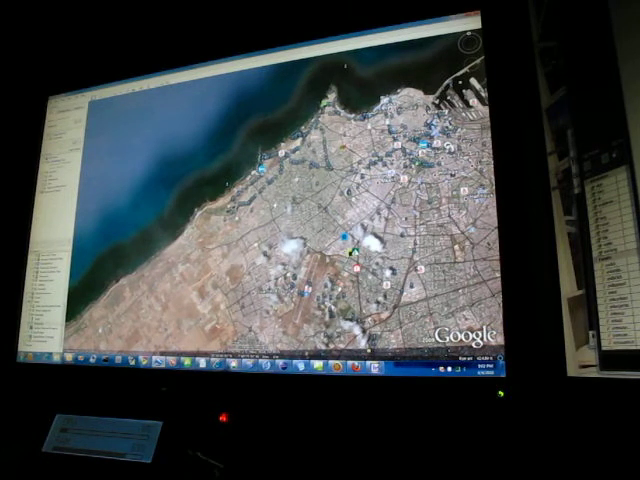
pyautogui.scroll(2, 300, 220)
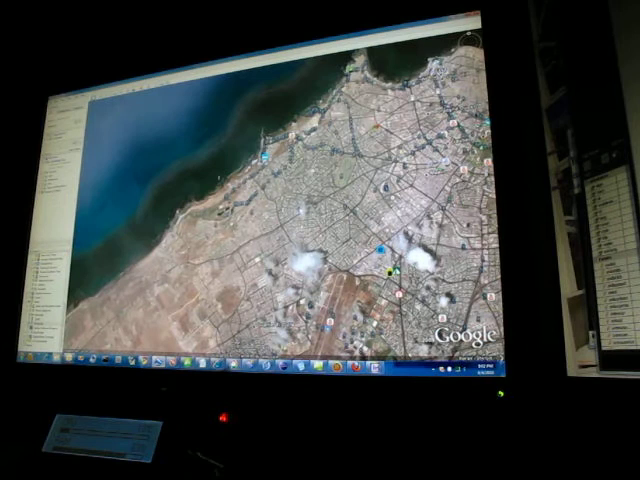
# Pan and zoom the view in over Casablanca's city-centre streets
pyautogui.moveTo(350, 200); pyautogui.dragTo(310, 235)
pyautogui.moveTo(380, 220); pyautogui.dragTo(250, 160)
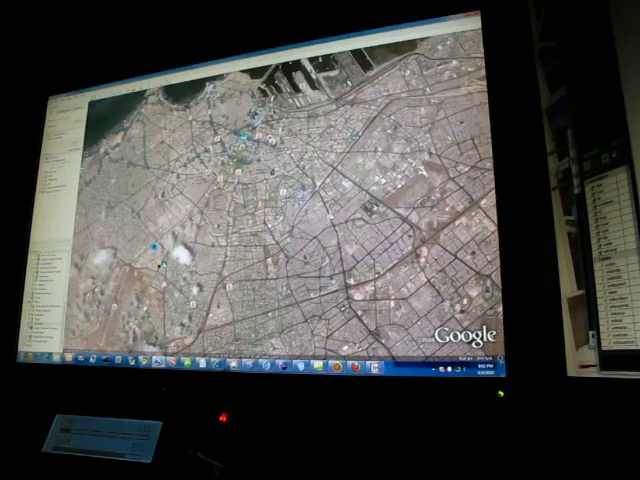
pyautogui.moveTo(350, 250)
pyautogui.mouseDown()
pyautogui.moveTo(300, 150)
pyautogui.moveTo(340, 220)
pyautogui.mouseUp()
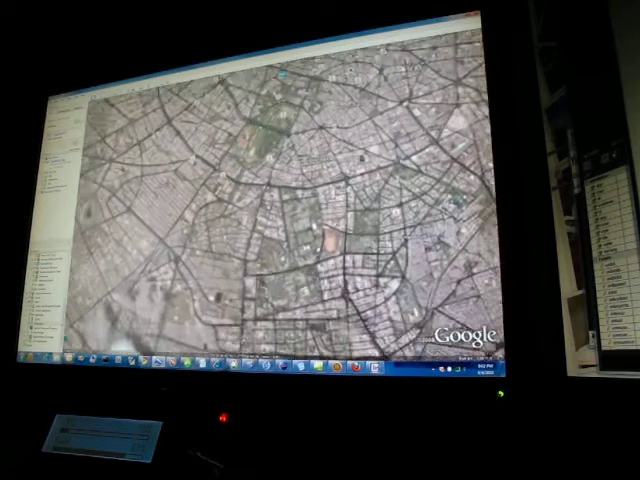
# Preview the YouTube video placemark, close it, and head back to the western coastline
pyautogui.click(280, 175)
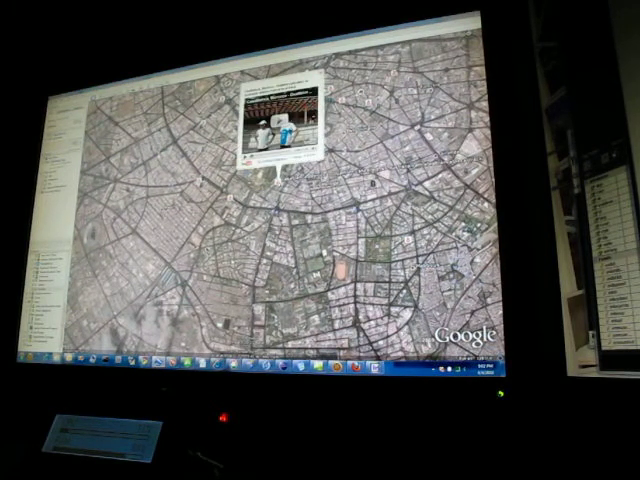
pyautogui.rightClick(280, 182)
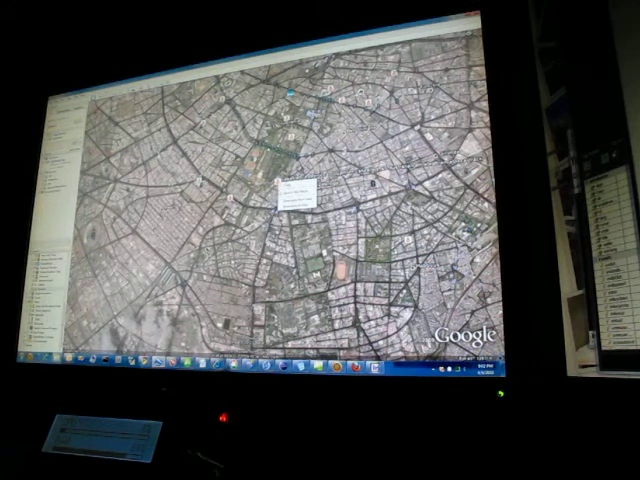
pyautogui.click(295, 190)
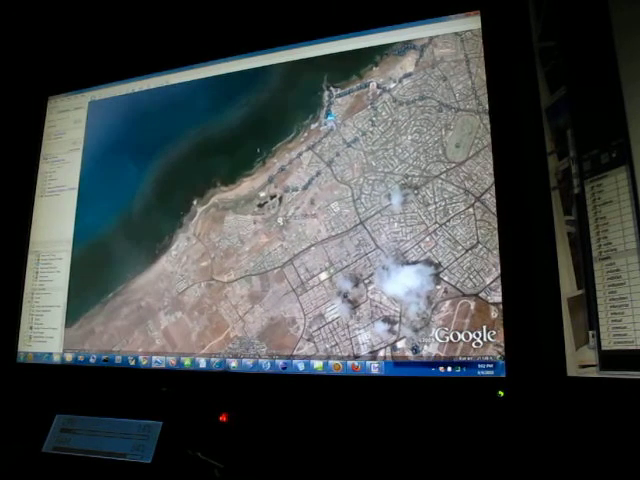
# Bring up the Ain-Diab Circuit Wikipedia balloon, reopening it once, and highlight the article text
pyautogui.click(330, 118)
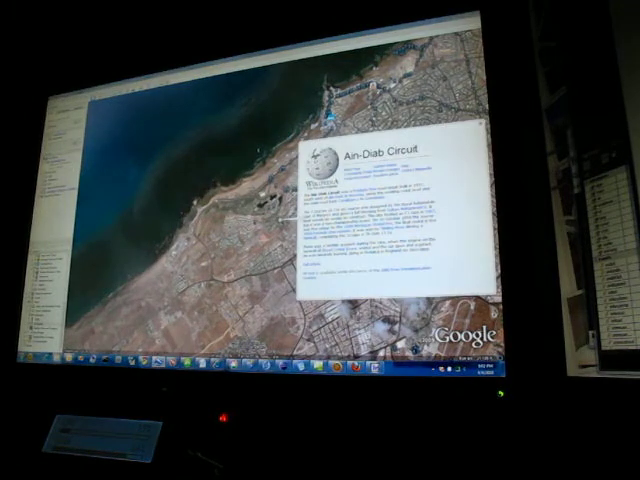
pyautogui.click(330, 180)
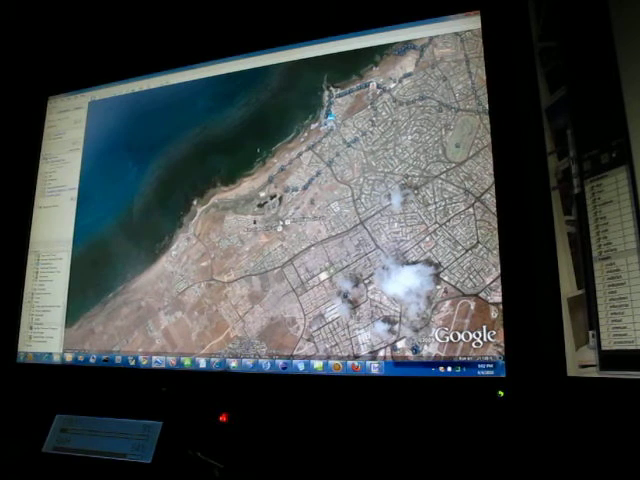
pyautogui.click(330, 118)
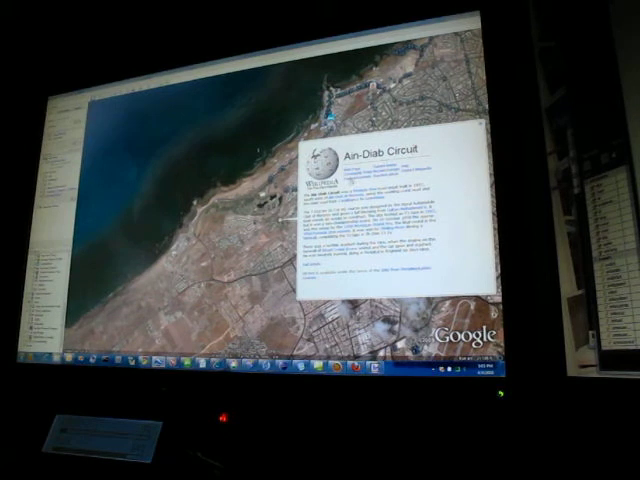
pyautogui.moveTo(305, 185); pyautogui.dragTo(435, 258)
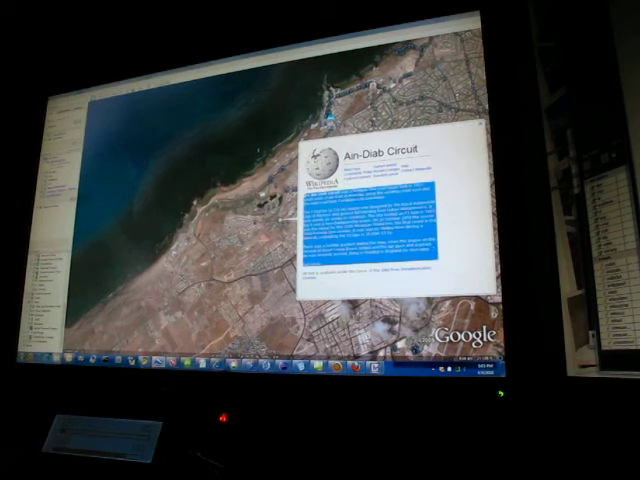
# Close the Ain-Diab article, zoom toward the harbour jetty, and open a hotel placemark
pyautogui.click(200, 250)
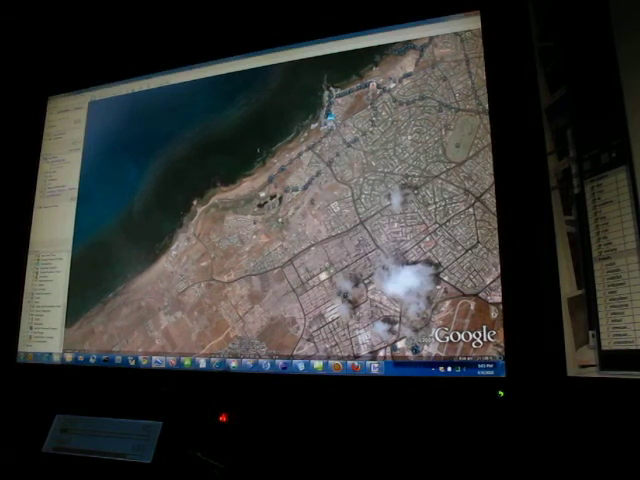
pyautogui.moveTo(350, 250); pyautogui.dragTo(250, 200)
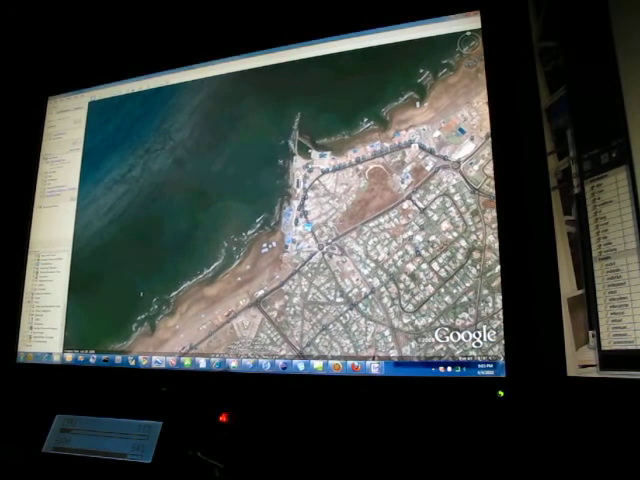
pyautogui.click(305, 220)
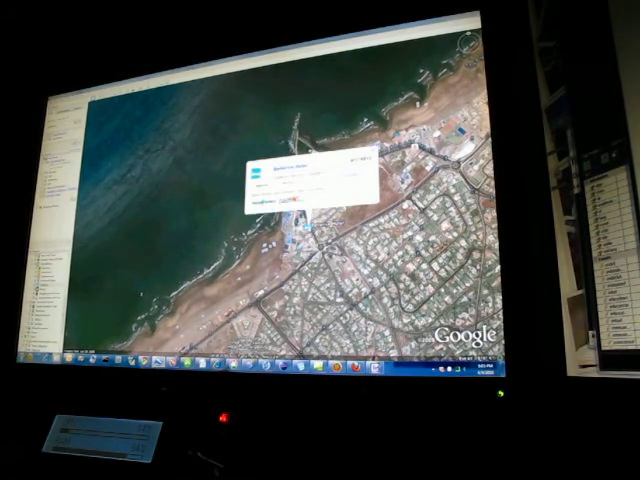